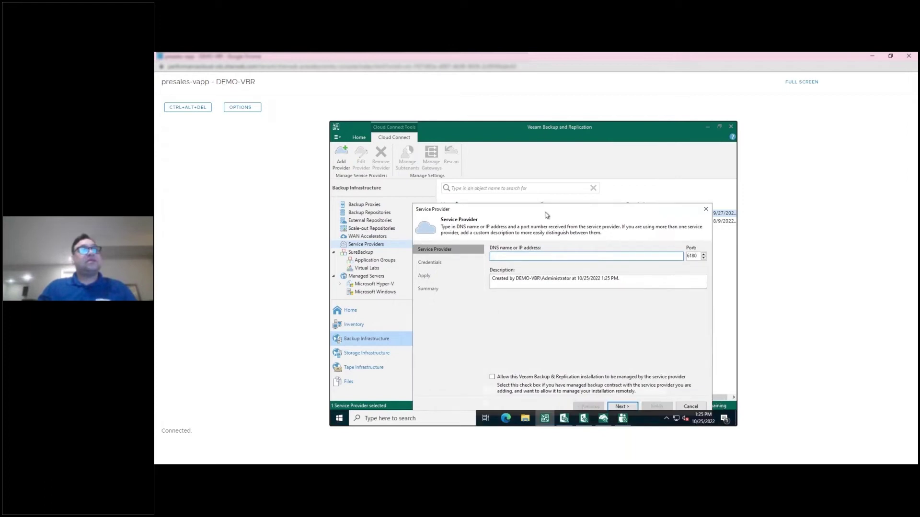
- Bring the whole Service Provider wizard into view to show its first page, and dismiss it without adding a provider
{"action": "left_click_drag", "start_coordinate": [547, 215], "coordinate": [554, 233]}
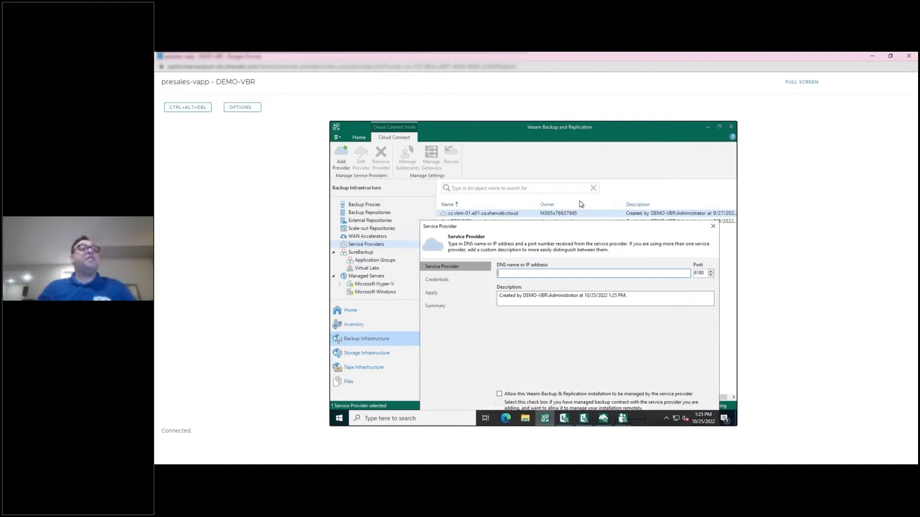
{"action": "left_click_drag", "start_coordinate": [580, 226], "coordinate": [580, 167]}
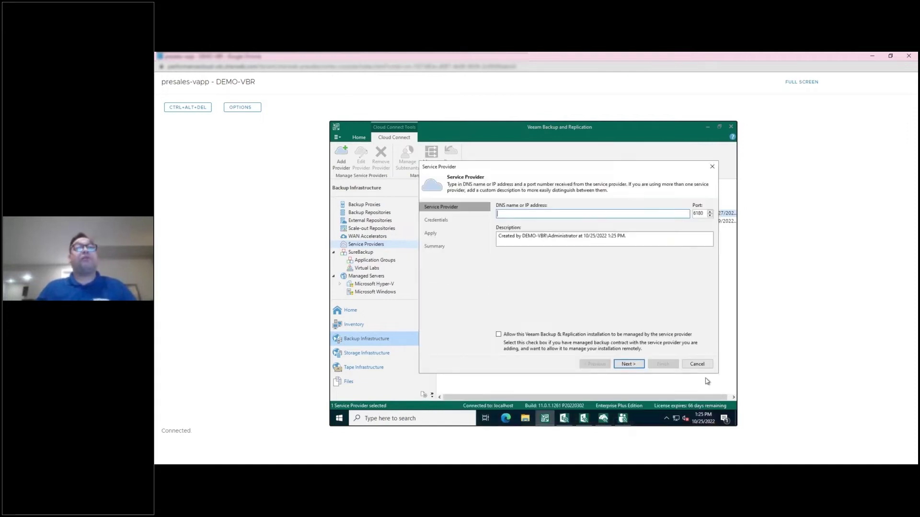
{"action": "left_click", "coordinate": [697, 364]}
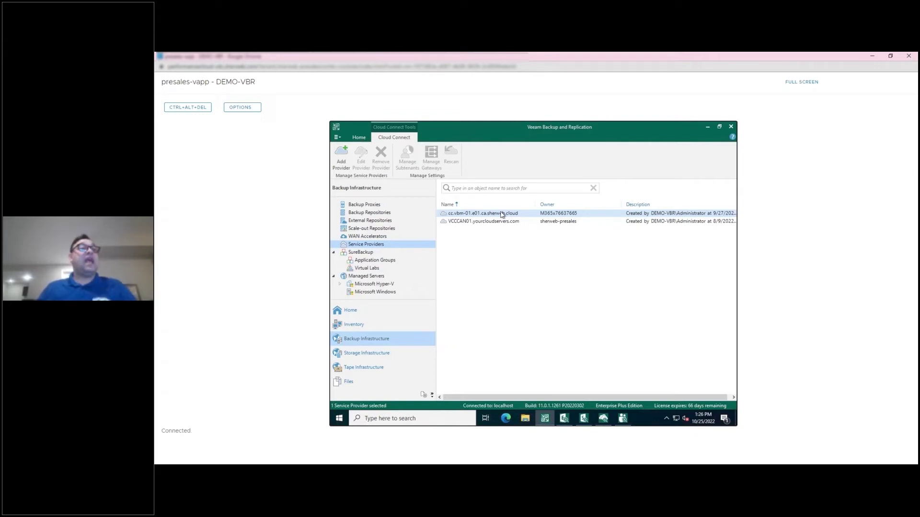
- Switch to Veeam Explorer for Microsoft Exchange and start adding a store from a Veeam Backup for Microsoft 365 service provider
{"action": "left_click", "coordinate": [565, 420]}
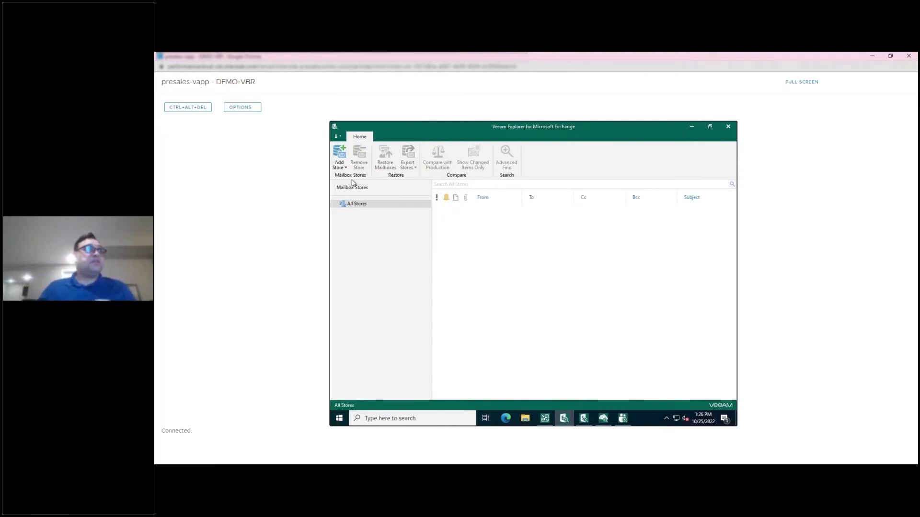
{"action": "left_click", "coordinate": [343, 159]}
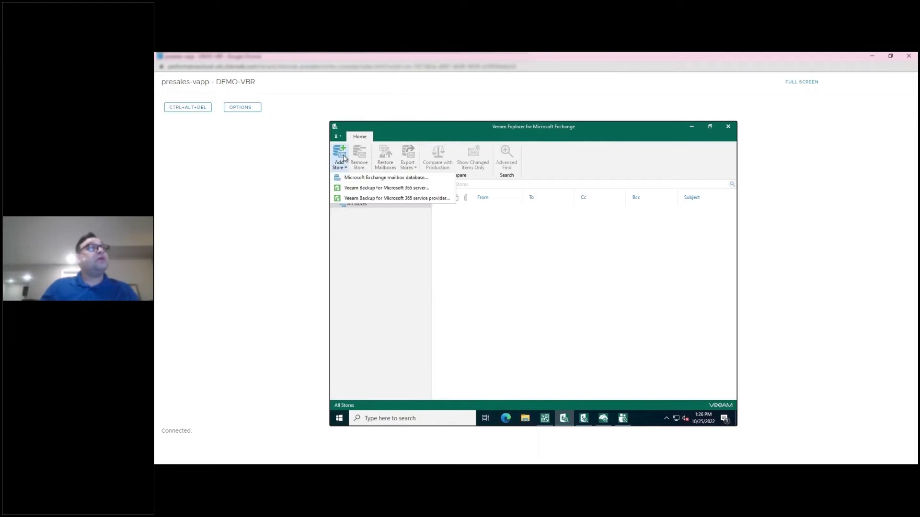
{"action": "left_click", "coordinate": [376, 198]}
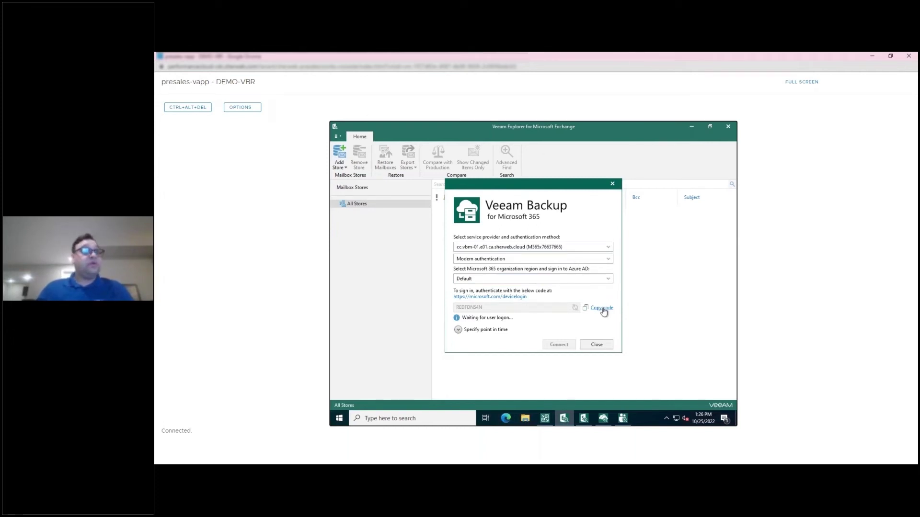
- Open the Microsoft device login page and submit the device authentication code copied from the service provider dialog
{"action": "left_click", "coordinate": [518, 297]}
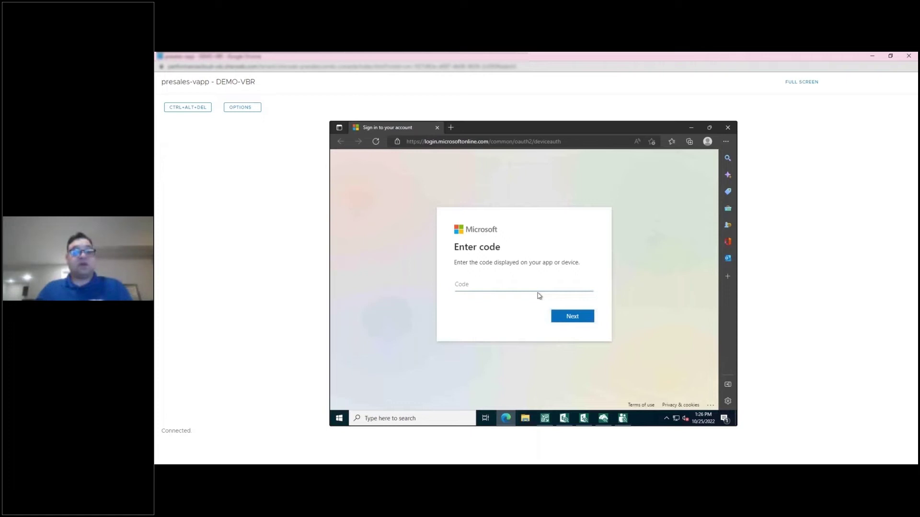
{"action": "left_click", "coordinate": [538, 293]}
{"action": "key", "text": "ctrl+v"}
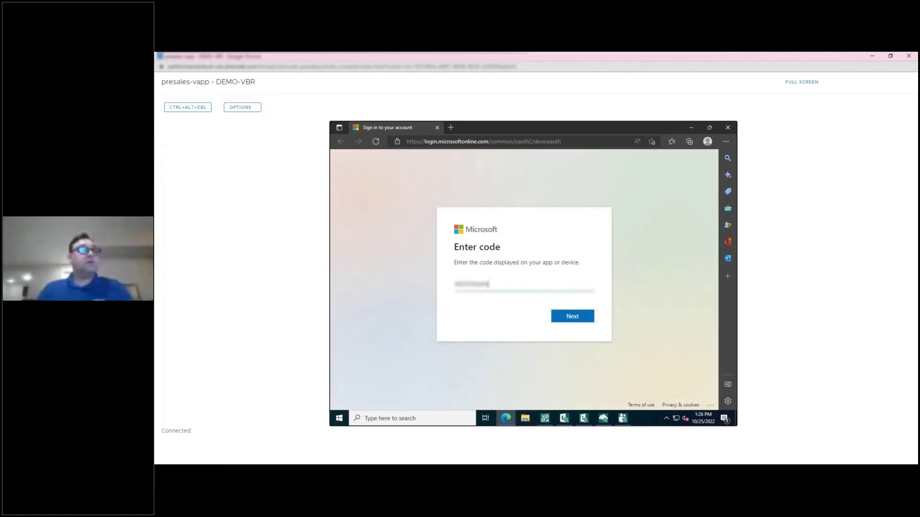
{"action": "left_click", "coordinate": [573, 317]}
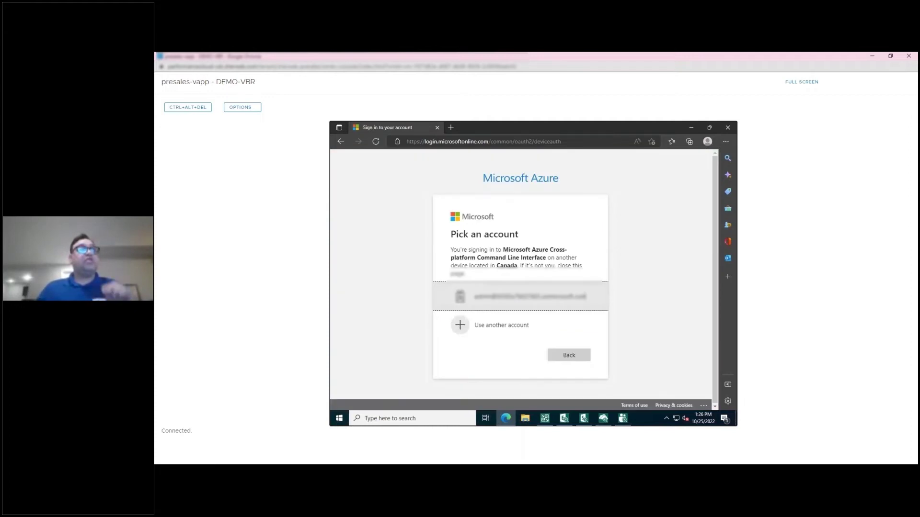
- Sign in with the listed admin account and its password, approve the Microsoft Azure CLI sign-in, and close the browser page
{"action": "left_click", "coordinate": [551, 302]}
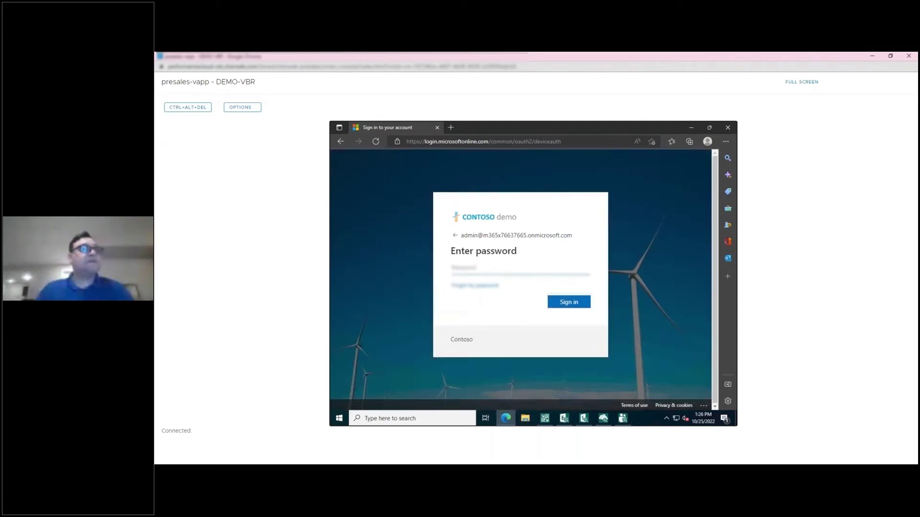
{"action": "key", "text": "ctrl+v"}
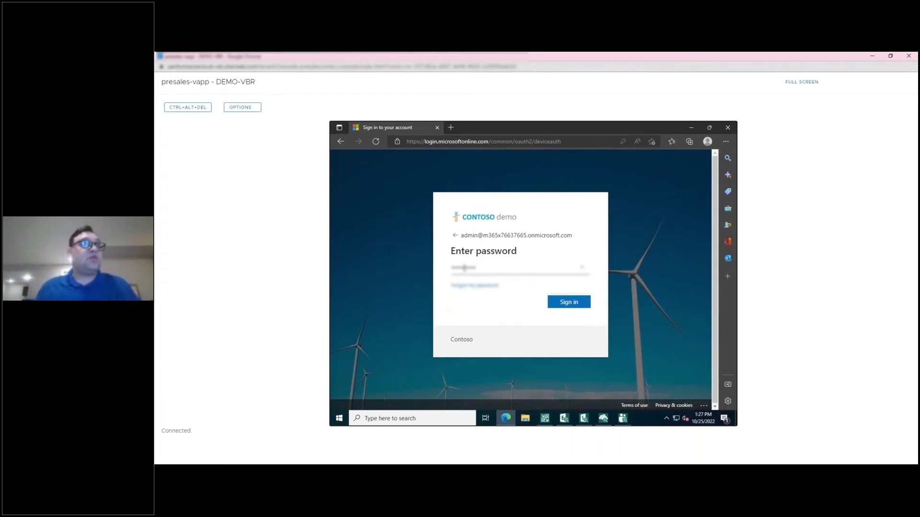
{"action": "left_click", "coordinate": [569, 302]}
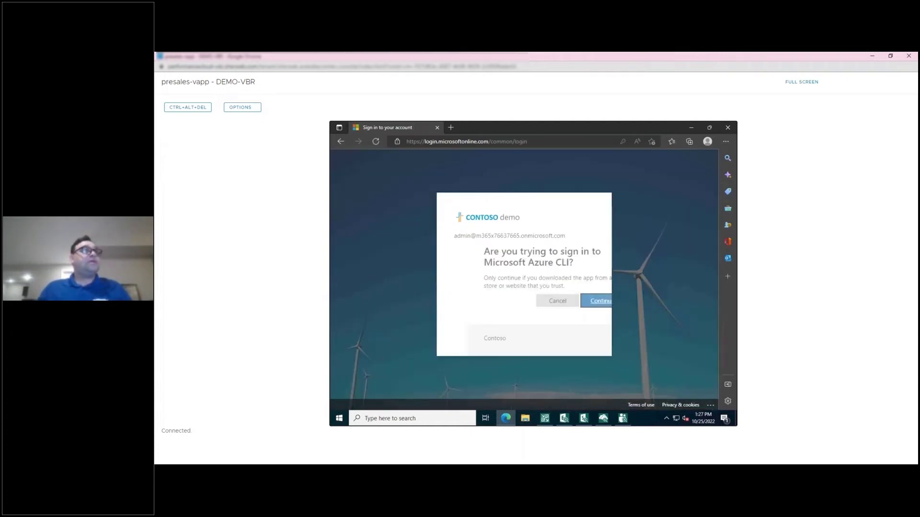
{"action": "left_click", "coordinate": [573, 302]}
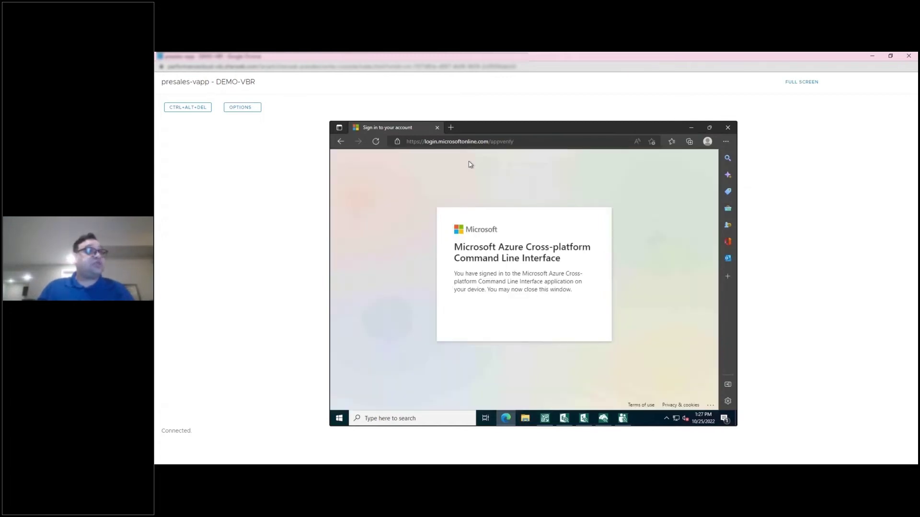
{"action": "left_click", "coordinate": [437, 129]}
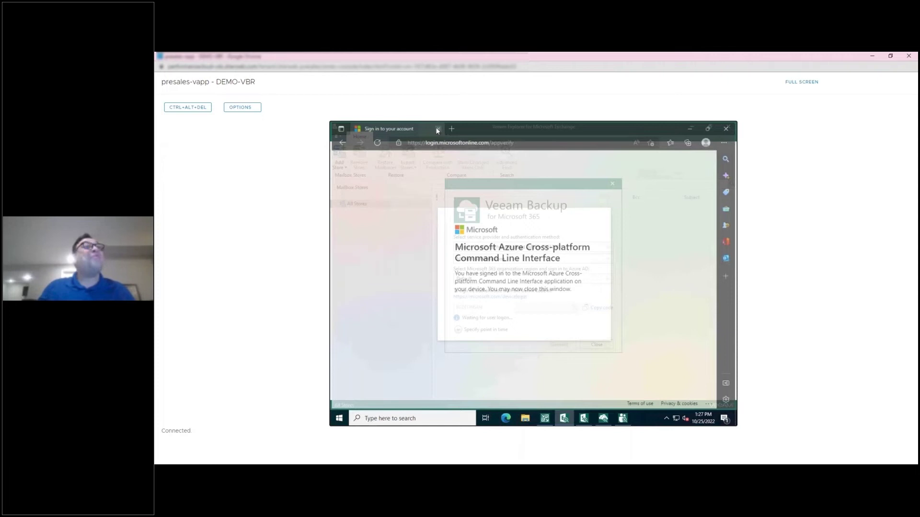
- Review the point-in-time options, keep the latest available state, and connect to the Microsoft 365 organization's backup
{"action": "left_click", "coordinate": [484, 338]}
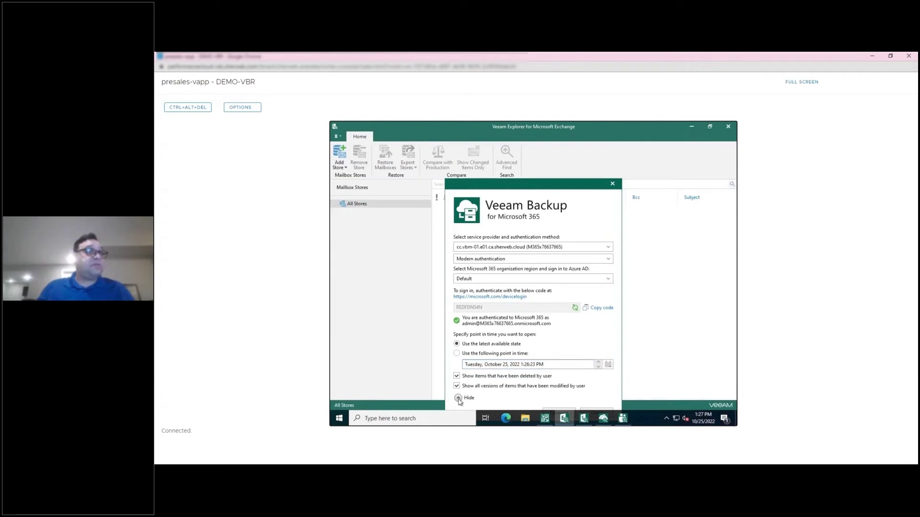
{"action": "left_click", "coordinate": [458, 399]}
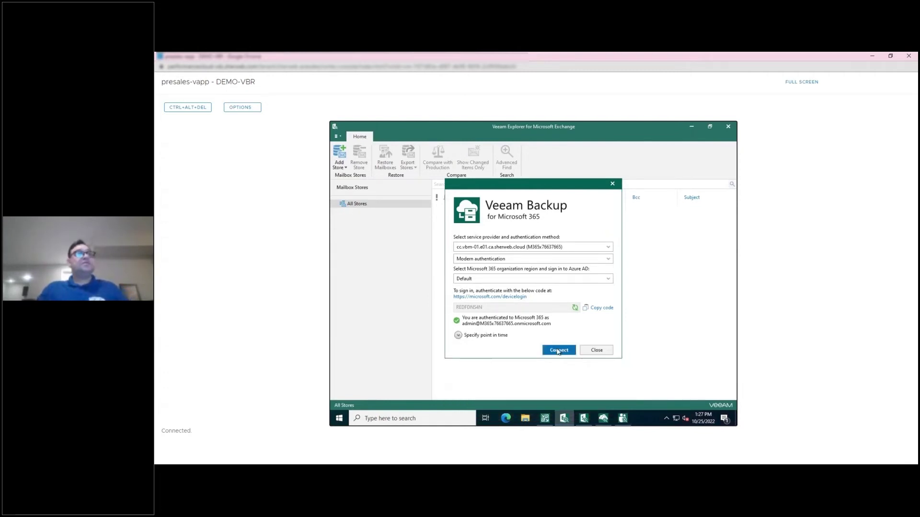
{"action": "left_click", "coordinate": [558, 350]}
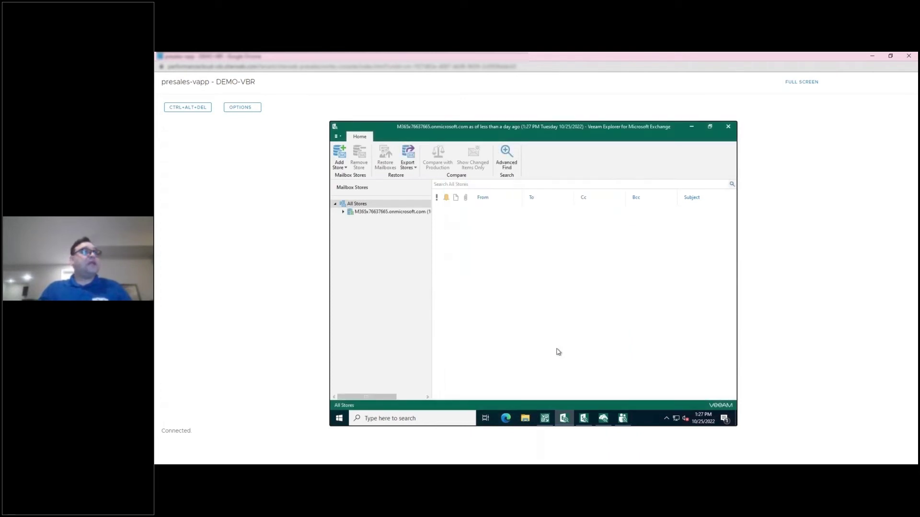
- Expand the organization's mailbox store and look through its user, room, group and In-Place Archive mailboxes
{"action": "left_click", "coordinate": [343, 211]}
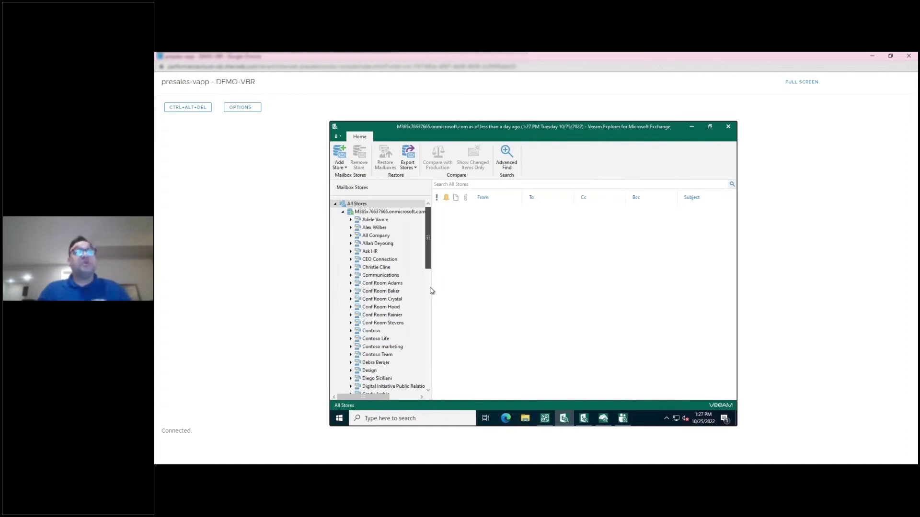
{"action": "scroll", "coordinate": [431, 291], "scroll_direction": "down", "scroll_amount": 1}
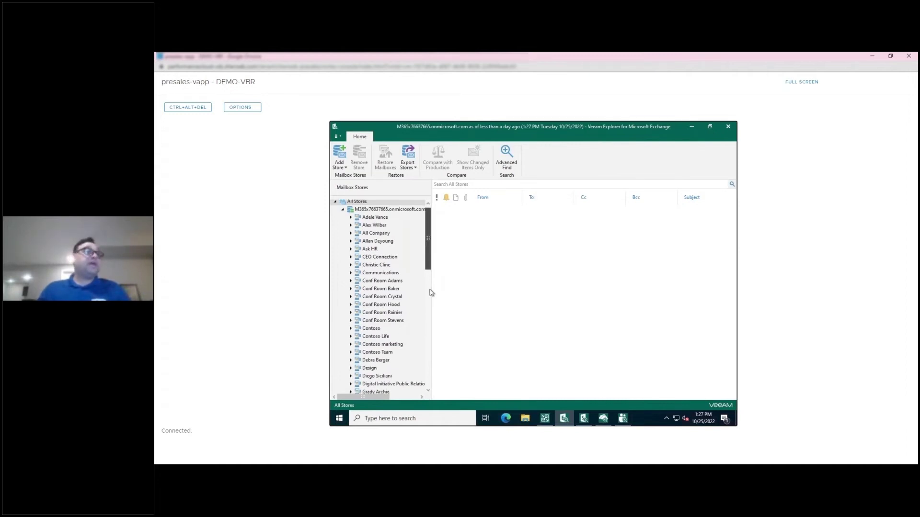
{"action": "scroll", "coordinate": [430, 293], "scroll_direction": "down", "scroll_amount": 5}
{"action": "left_click_drag", "start_coordinate": [433, 306], "coordinate": [425, 366]}
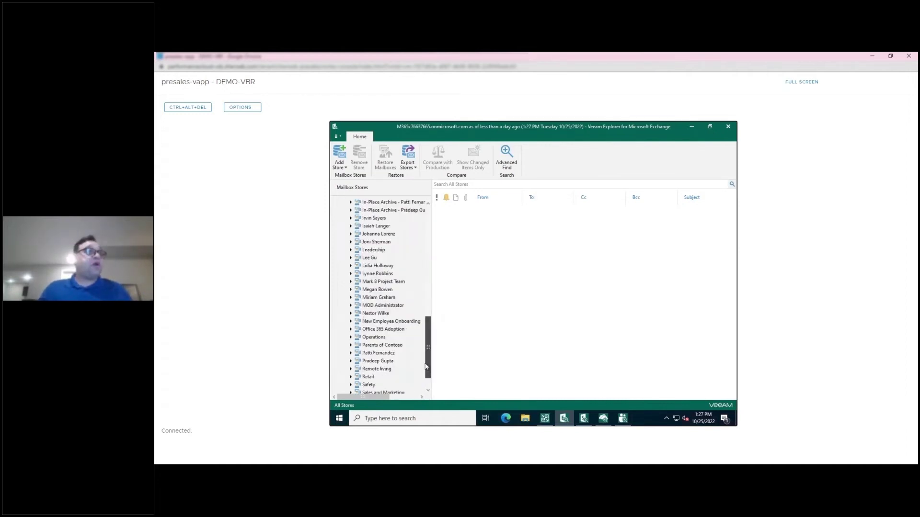
{"action": "scroll", "coordinate": [430, 333], "scroll_direction": "down", "scroll_amount": 1}
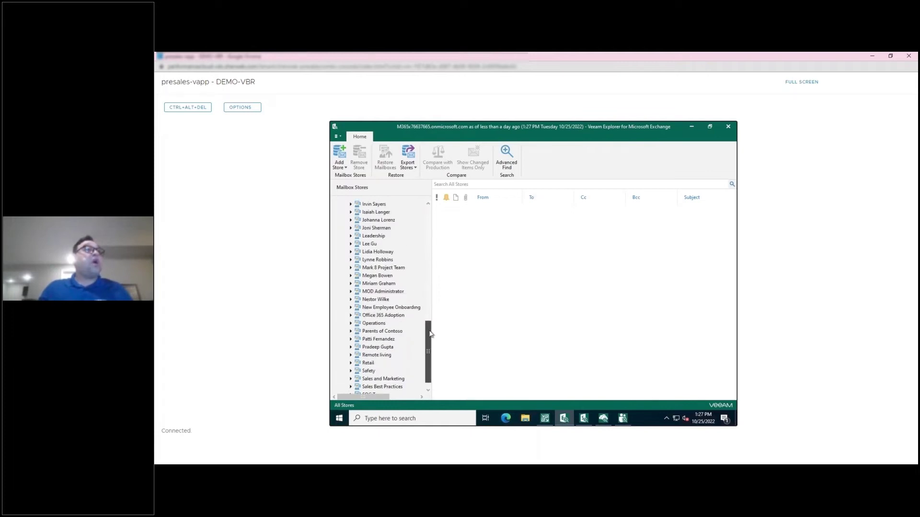
{"action": "scroll", "coordinate": [430, 331], "scroll_direction": "up", "scroll_amount": 4}
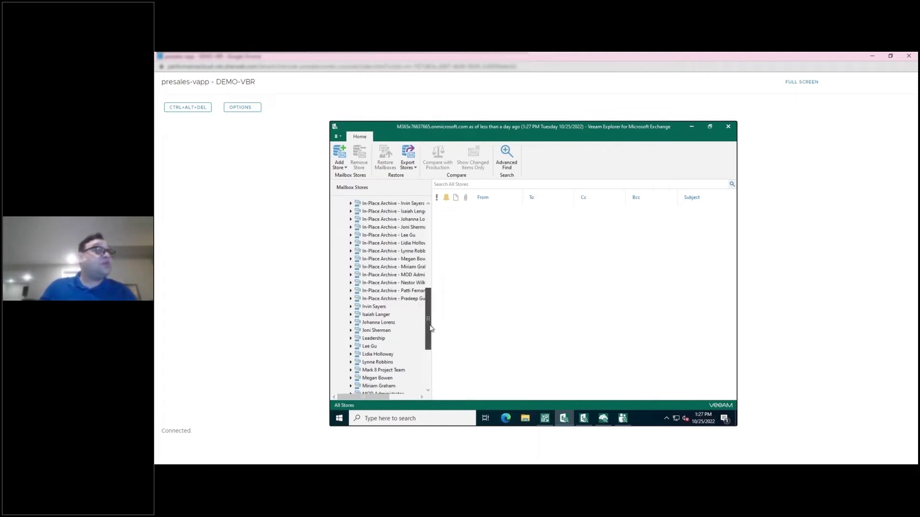
{"action": "left_click_drag", "start_coordinate": [430, 329], "coordinate": [421, 393]}
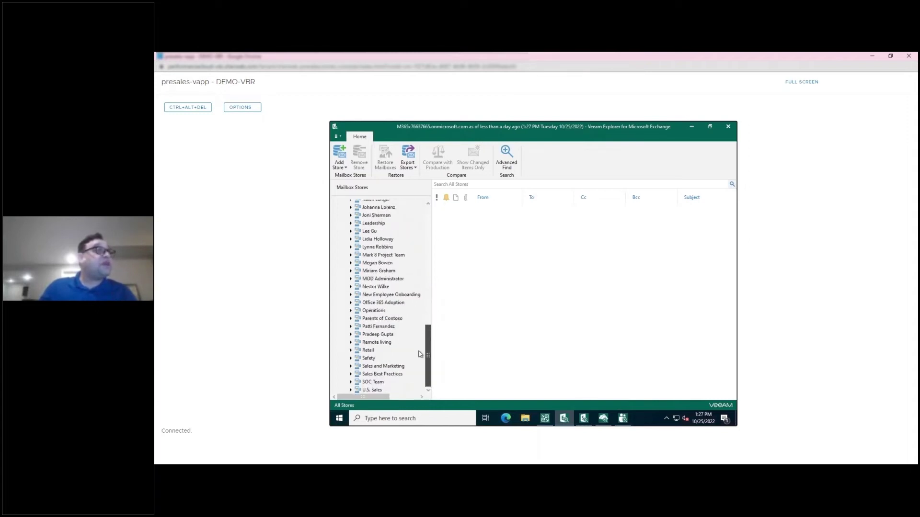
{"action": "left_click_drag", "start_coordinate": [418, 355], "coordinate": [424, 326]}
{"action": "scroll", "coordinate": [382, 299], "scroll_direction": "up", "scroll_amount": 10}
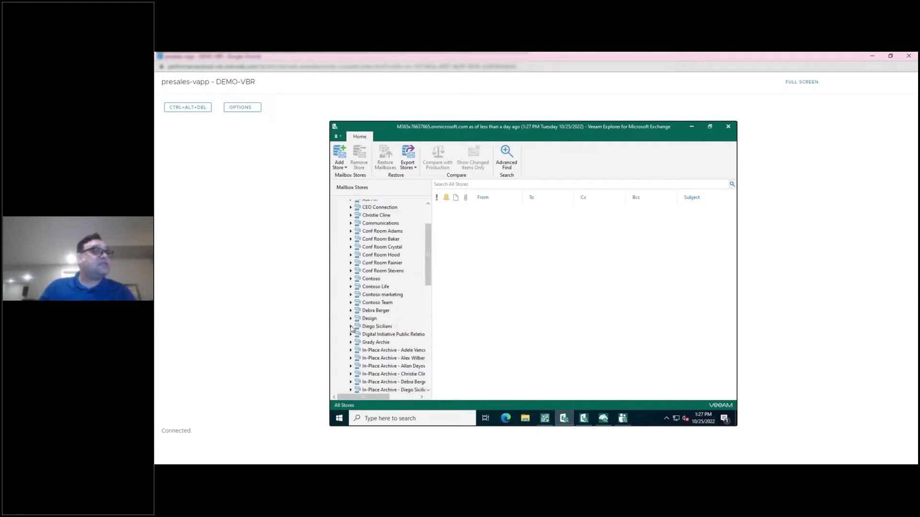
- Expand the user mailbox listed below Design, load its Inbox, and show the Advanced Find search criteria
{"action": "left_click", "coordinate": [351, 327]}
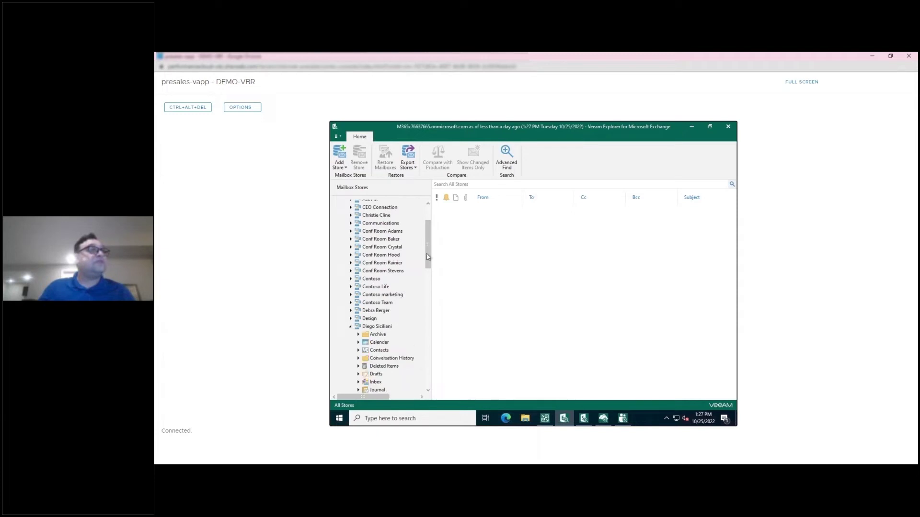
{"action": "left_click_drag", "start_coordinate": [428, 261], "coordinate": [436, 297]}
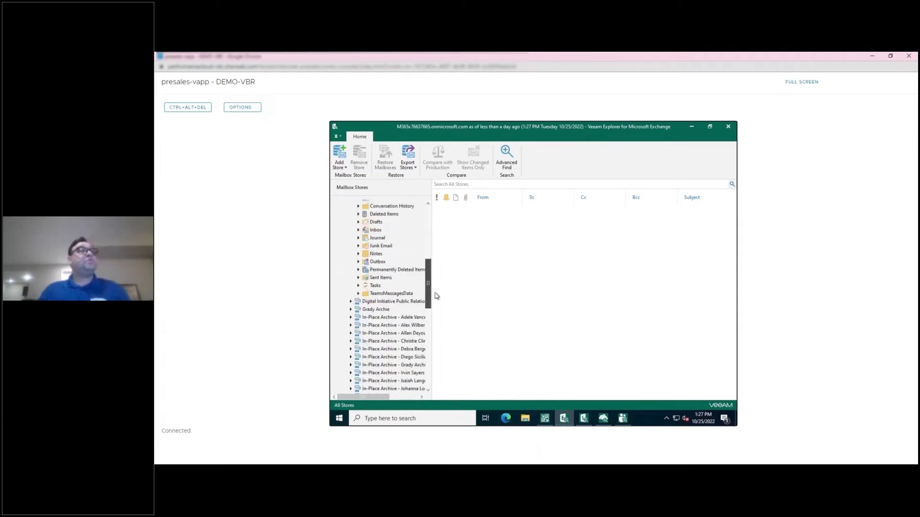
{"action": "scroll", "coordinate": [377, 249], "scroll_direction": "up", "scroll_amount": 1}
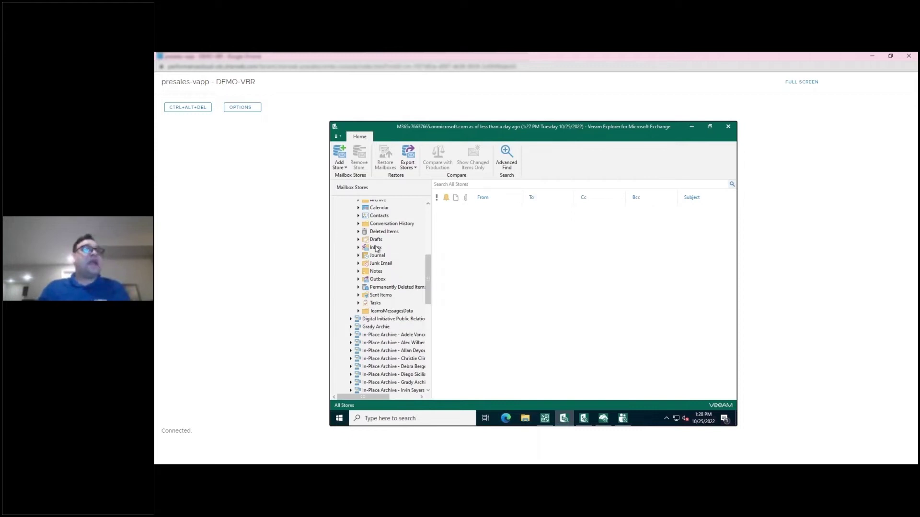
{"action": "left_click", "coordinate": [376, 249]}
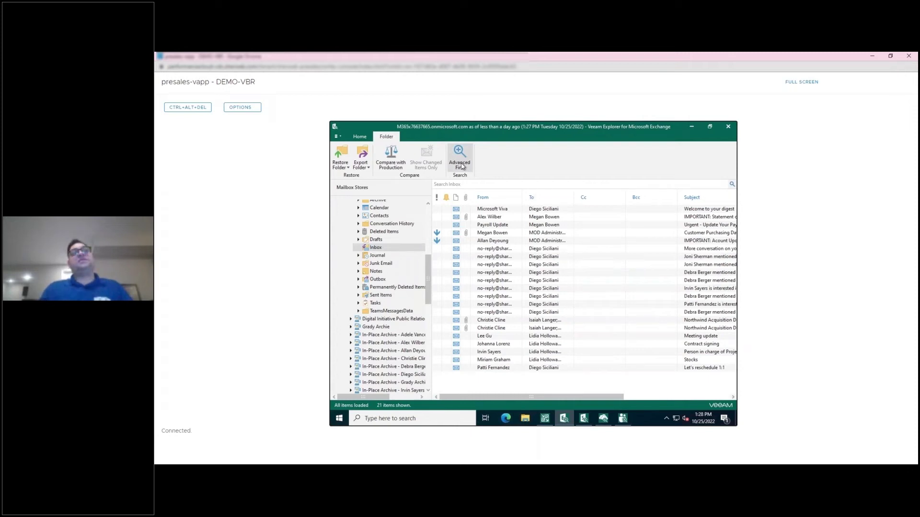
{"action": "left_click", "coordinate": [460, 165]}
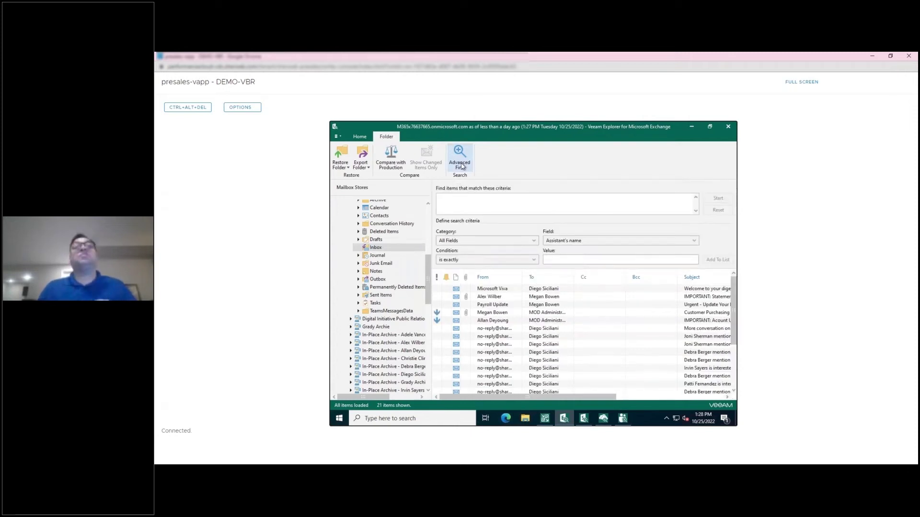
- Inspect the Restore Wizard's target mailbox options for the Inbox email starting with "More conversation on", and cancel the restore
{"action": "left_click", "coordinate": [551, 331]}
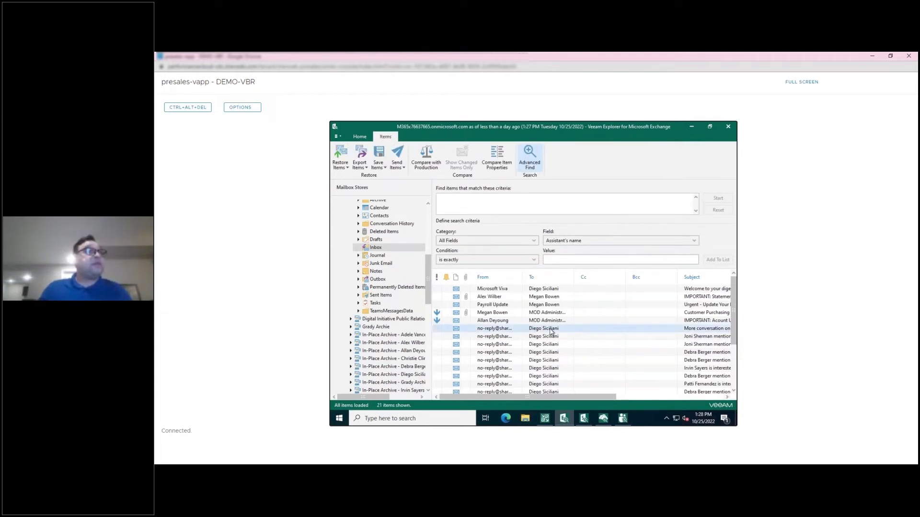
{"action": "right_click", "coordinate": [551, 331]}
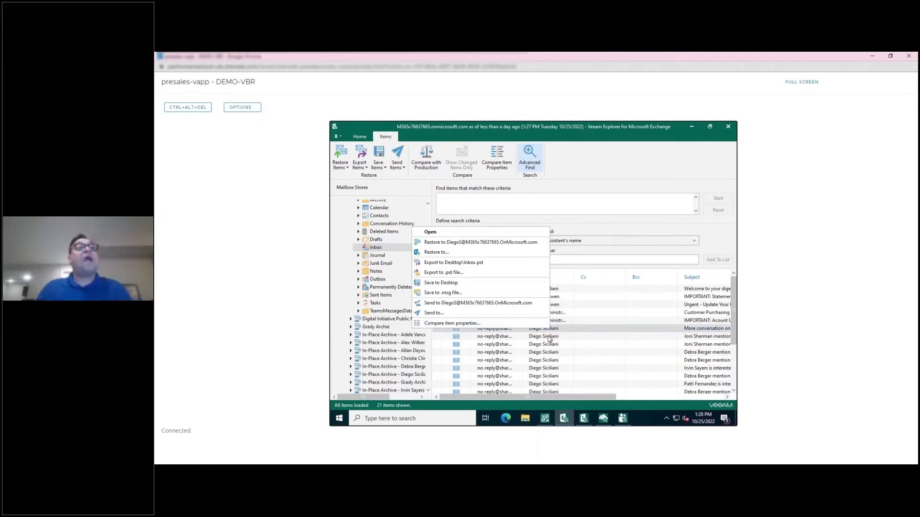
{"action": "left_click", "coordinate": [445, 253]}
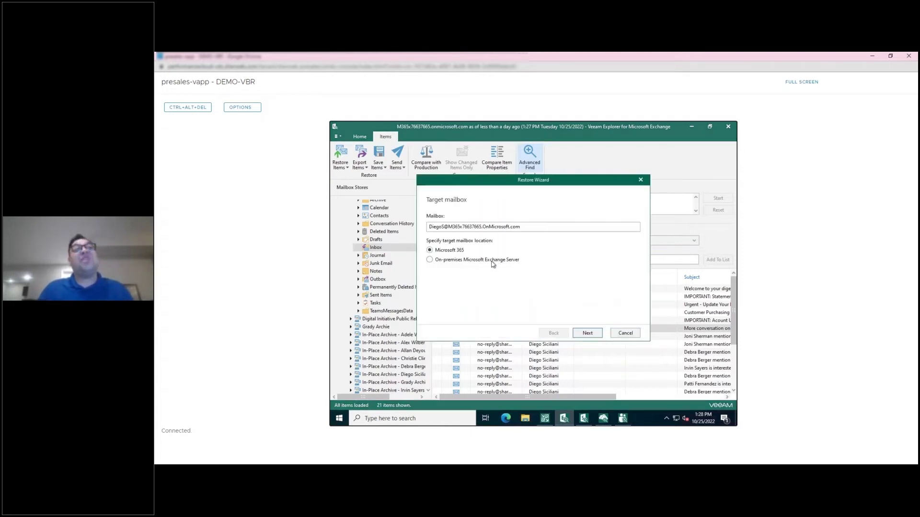
{"action": "left_click", "coordinate": [626, 334]}
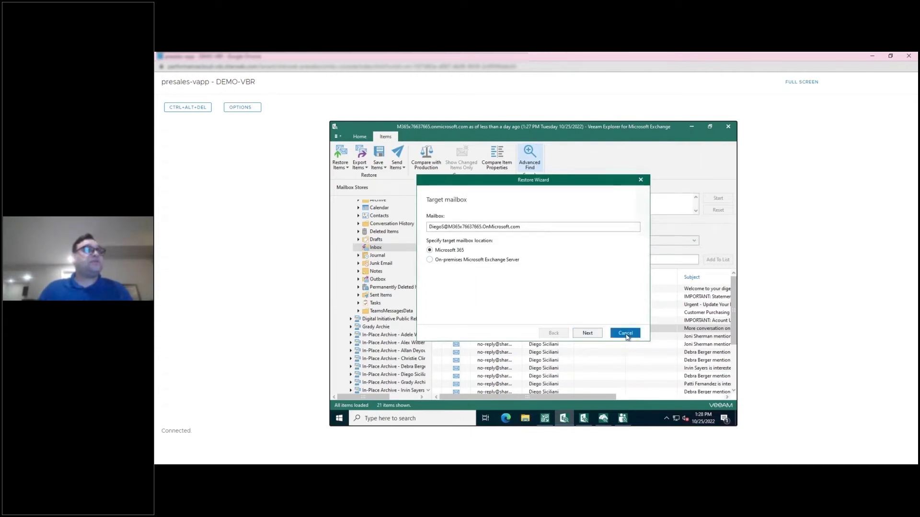
{"action": "left_click", "coordinate": [625, 334]}
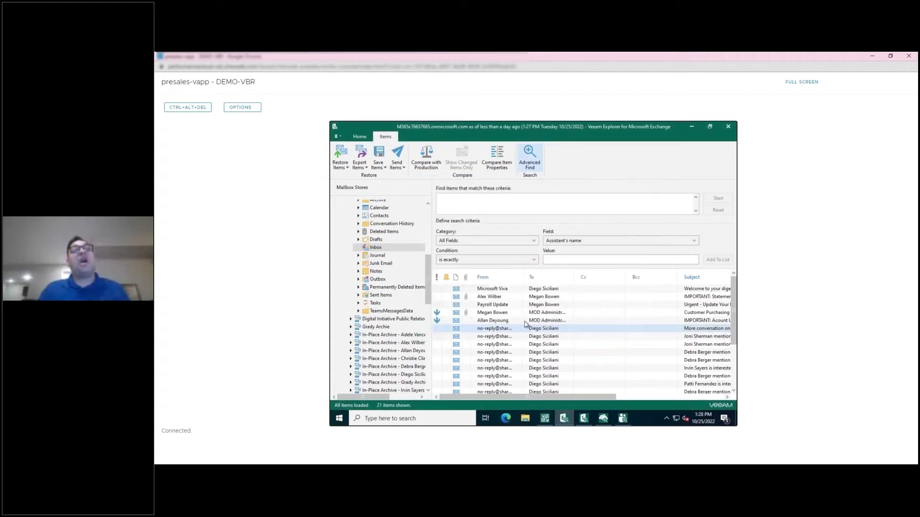
- Review the restore, export, save and send options for the Inbox email starting with "Customer Purchasing", without choosing one
{"action": "right_click", "coordinate": [532, 312]}
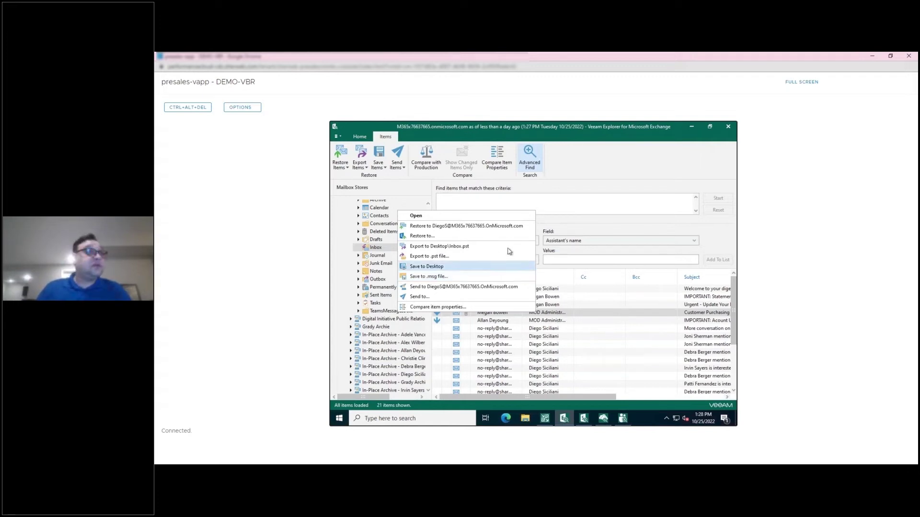
{"action": "left_click", "coordinate": [546, 222]}
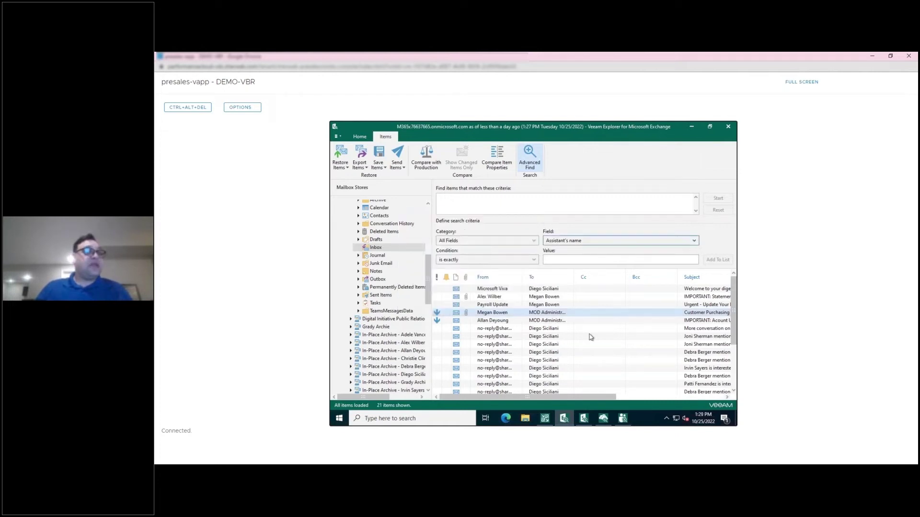
- Switch to Veeam Explorer for Microsoft SharePoint and expand the personal site listed below Design to show its Subsites and Content
{"action": "mouse_move", "coordinate": [583, 419]}
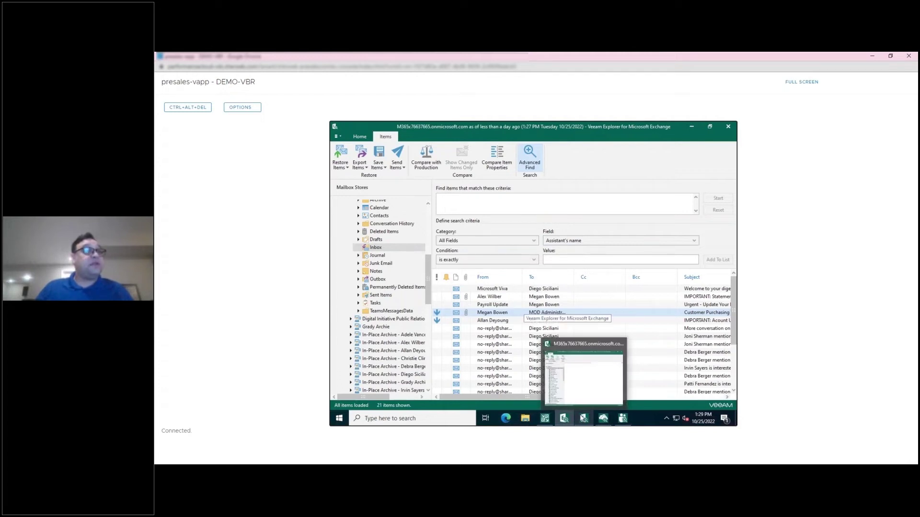
{"action": "left_click", "coordinate": [583, 419]}
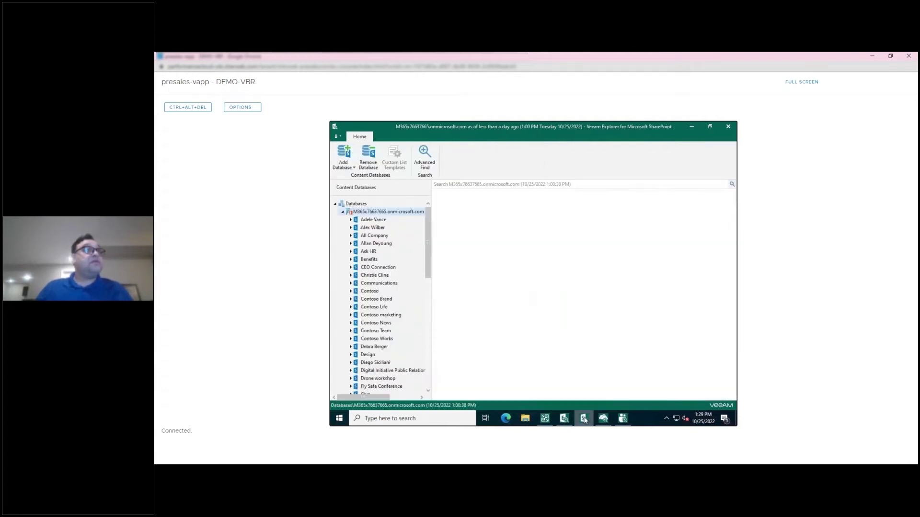
{"action": "mouse_move", "coordinate": [429, 258]}
{"action": "left_mouse_down"}
{"action": "mouse_move", "coordinate": [431, 322]}
{"action": "mouse_move", "coordinate": [433, 273]}
{"action": "left_mouse_up"}
{"action": "left_click", "coordinate": [351, 312]}
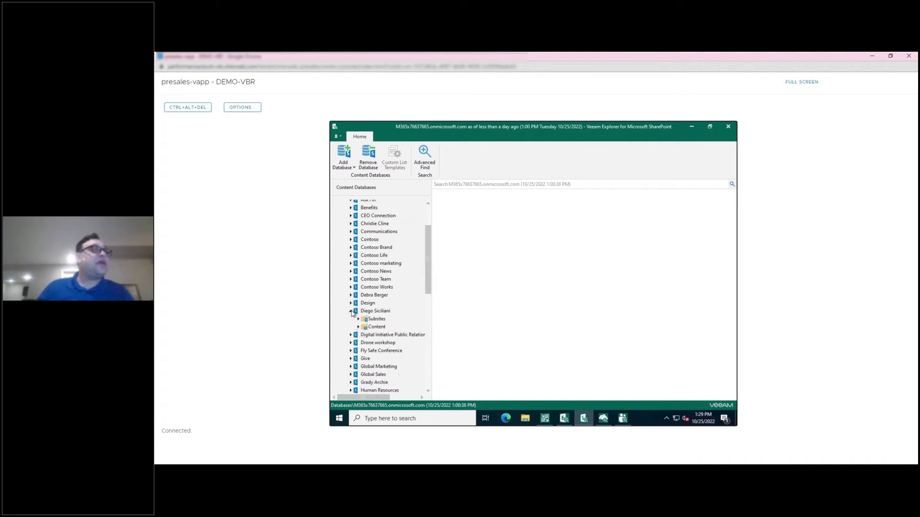
{"action": "left_click", "coordinate": [377, 312]}
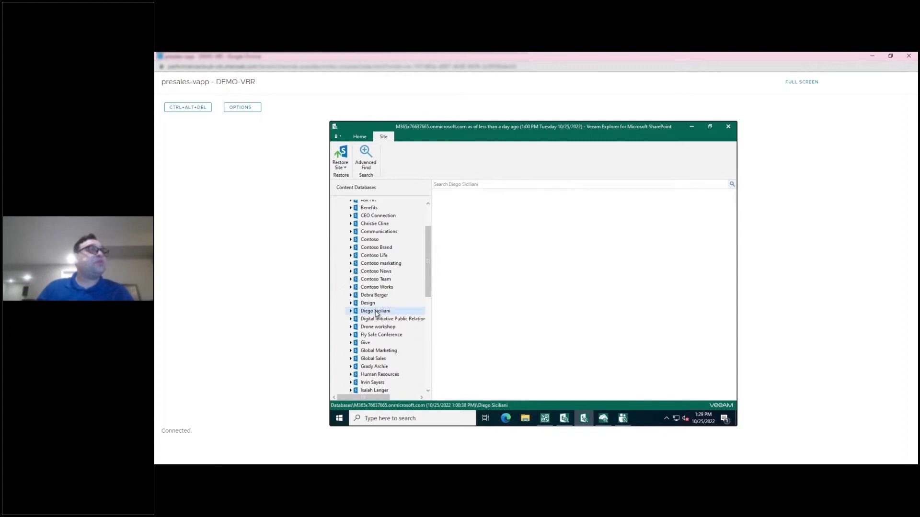
{"action": "double_click", "coordinate": [376, 313]}
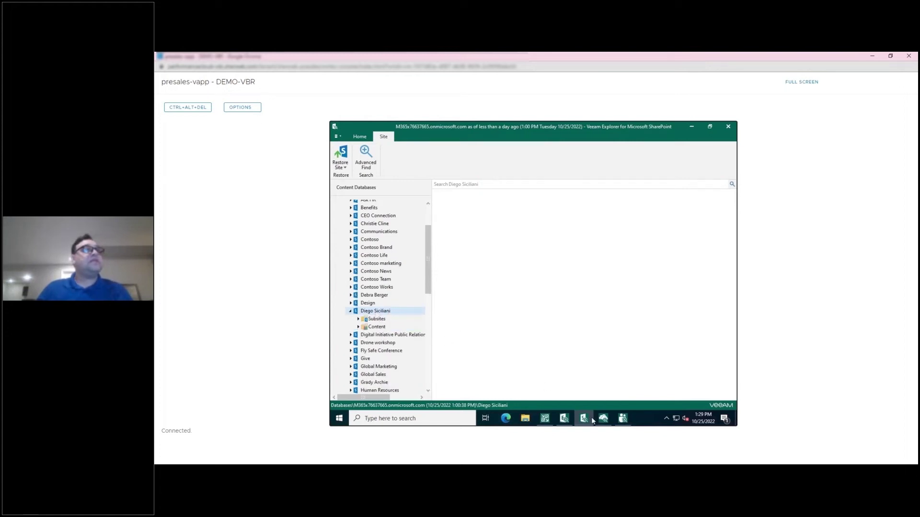
- Switch to Veeam Explorer for Microsoft OneDrive for Business and view the same user's Microsoft Teams Chat Files and Personal Information folders
{"action": "mouse_move", "coordinate": [606, 421]}
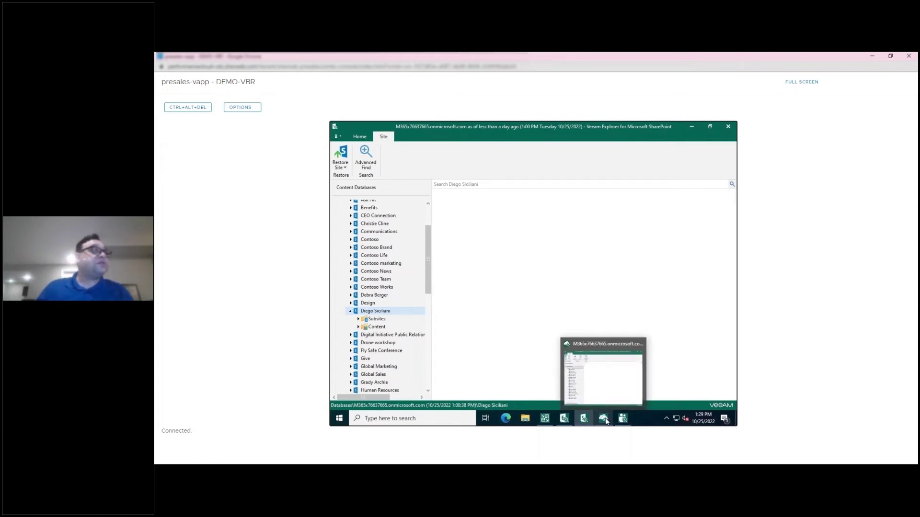
{"action": "left_click", "coordinate": [605, 421]}
{"action": "left_click", "coordinate": [350, 261]}
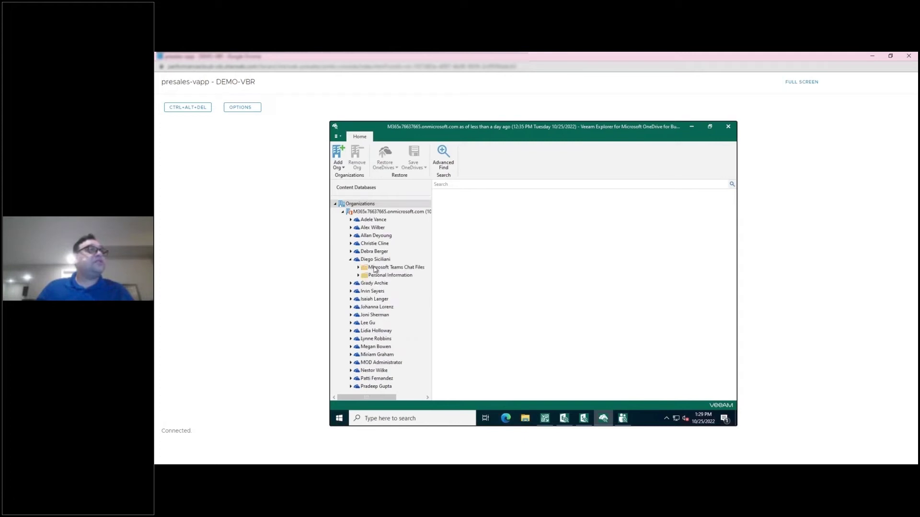
{"action": "left_click", "coordinate": [375, 270]}
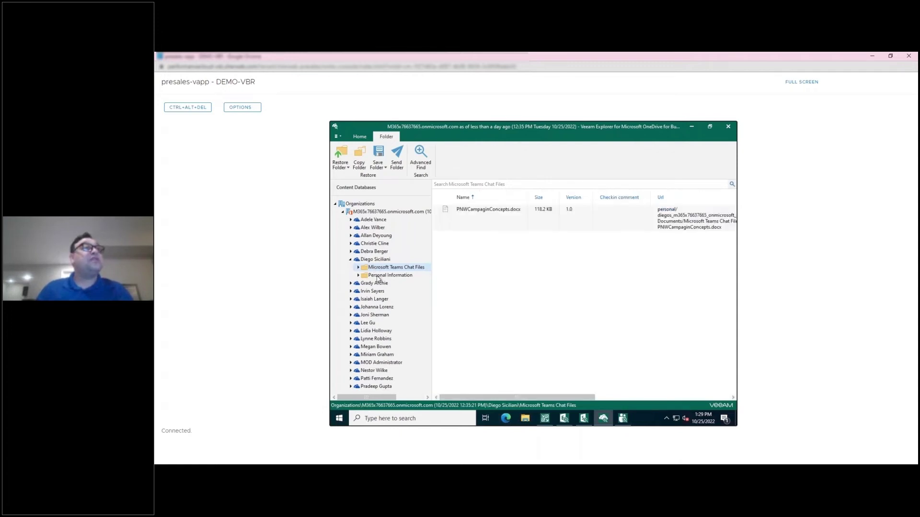
{"action": "left_click", "coordinate": [378, 277]}
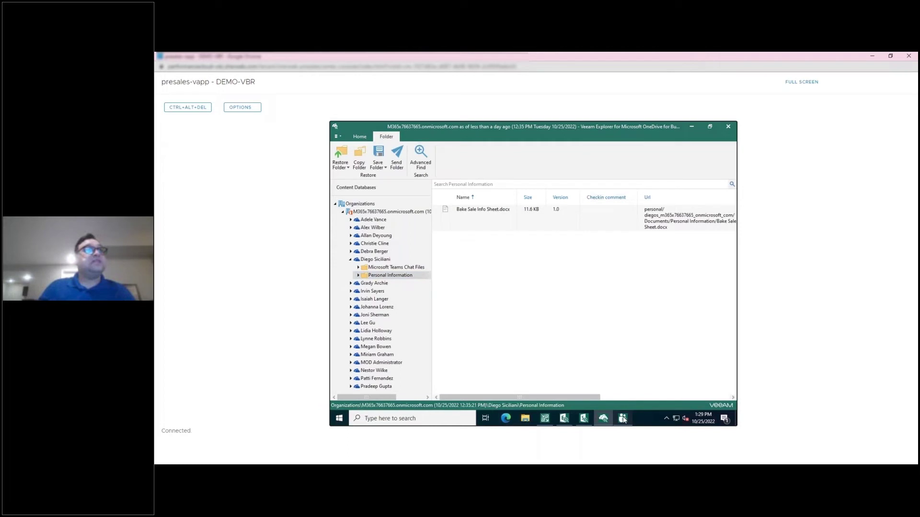
- Show the Veeam Explorer for Microsoft Teams window with its Organizations node, and minimize it
{"action": "left_click", "coordinate": [623, 418]}
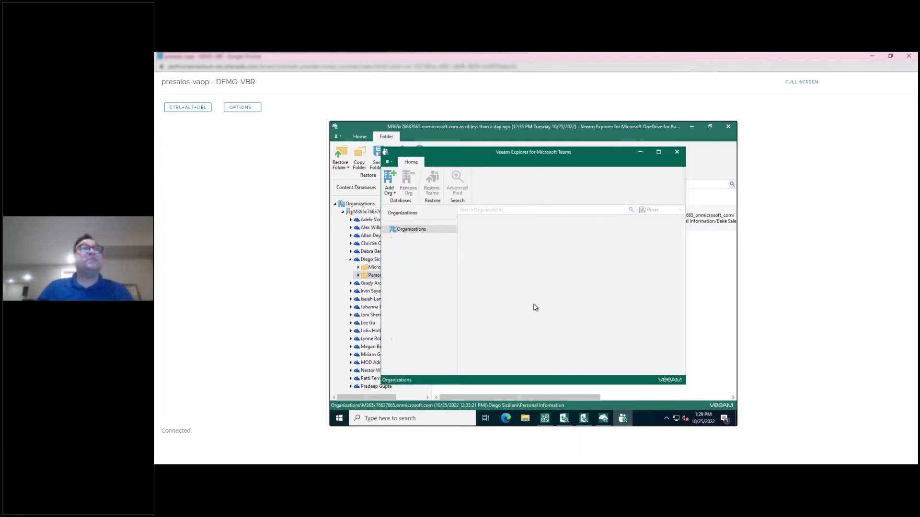
{"action": "left_click", "coordinate": [641, 154]}
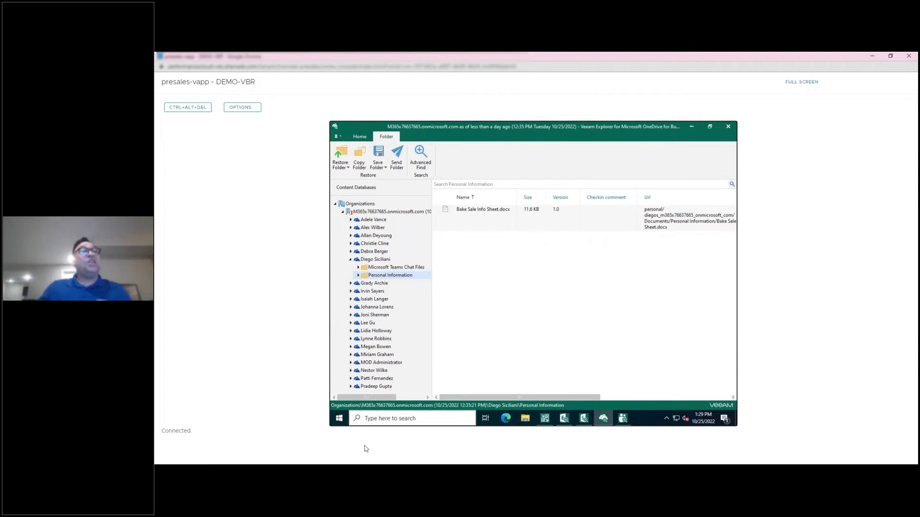
- Switch to the Veeam Backup for Microsoft 365 web portal and browse the user's OneDrive files, In-Place Archive folders and mailbox Inbox
{"action": "mouse_move", "coordinate": [379, 471]}
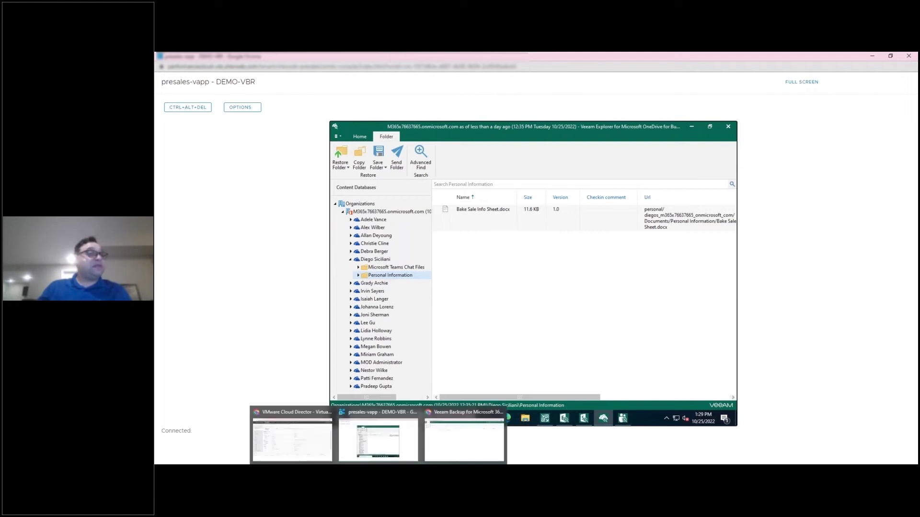
{"action": "left_click", "coordinate": [442, 453]}
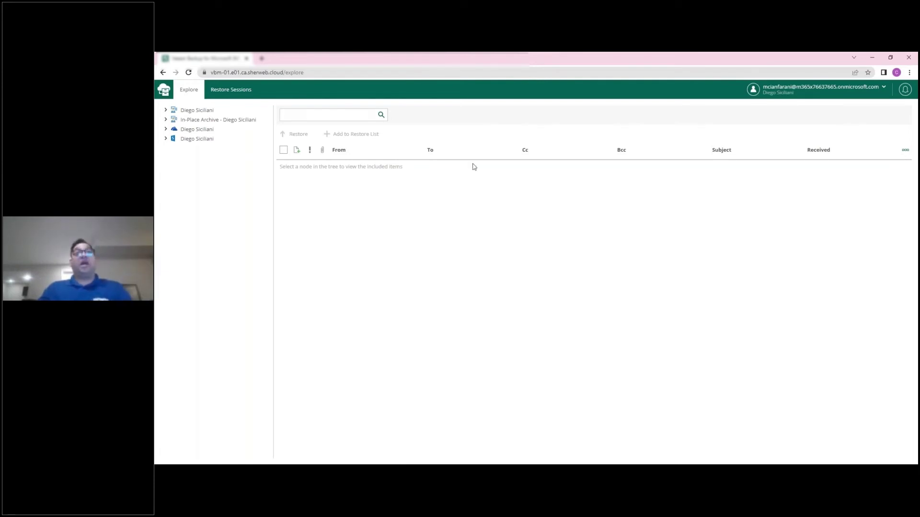
{"action": "left_click", "coordinate": [168, 130]}
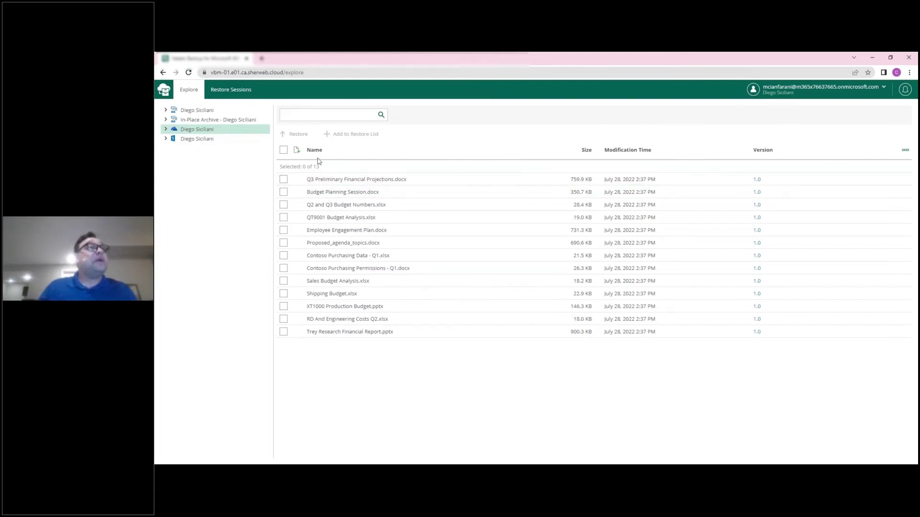
{"action": "left_click", "coordinate": [166, 120]}
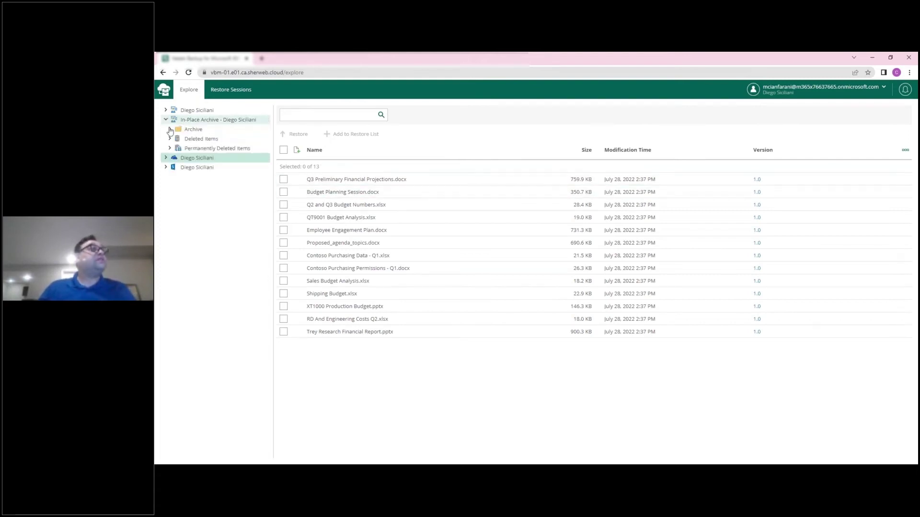
{"action": "left_click", "coordinate": [166, 111]}
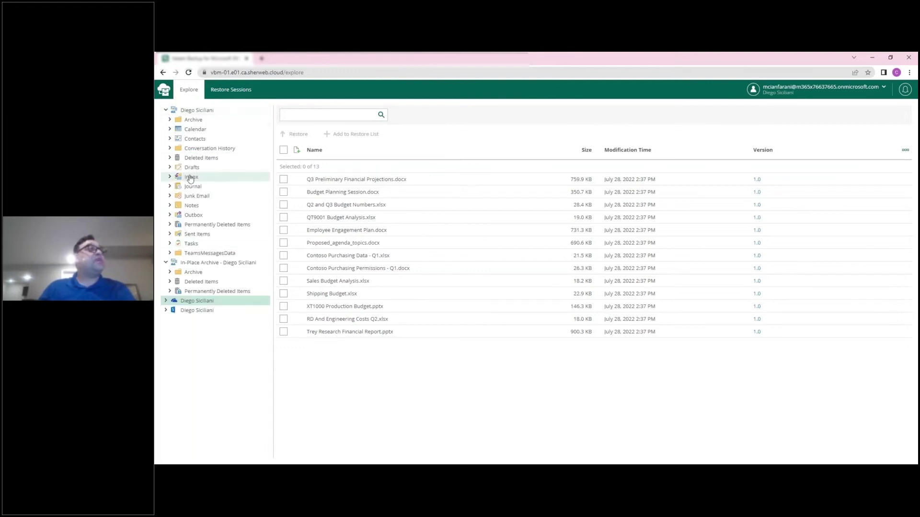
{"action": "left_click", "coordinate": [190, 178]}
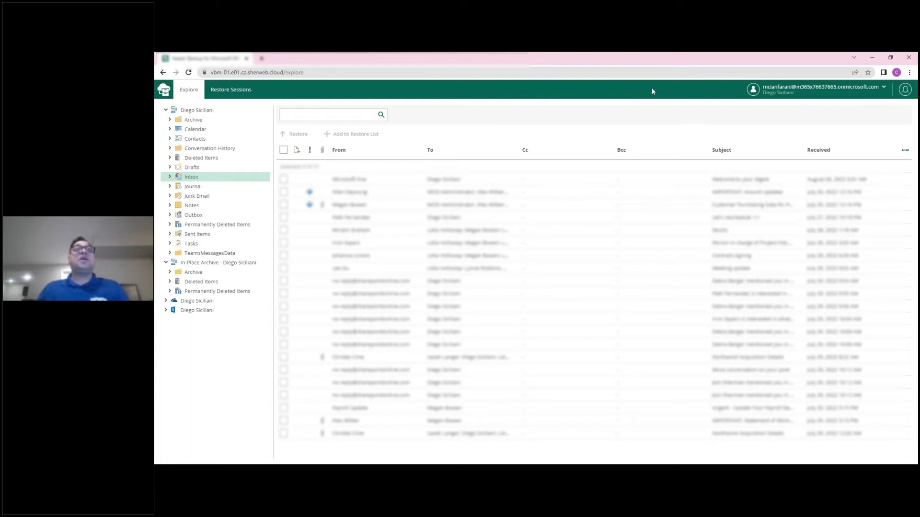
- Open the portal's Change scope page, look through the available users and sites, and return to the Inbox without changing scope
{"action": "left_click", "coordinate": [771, 98]}
{"action": "left_click", "coordinate": [774, 110]}
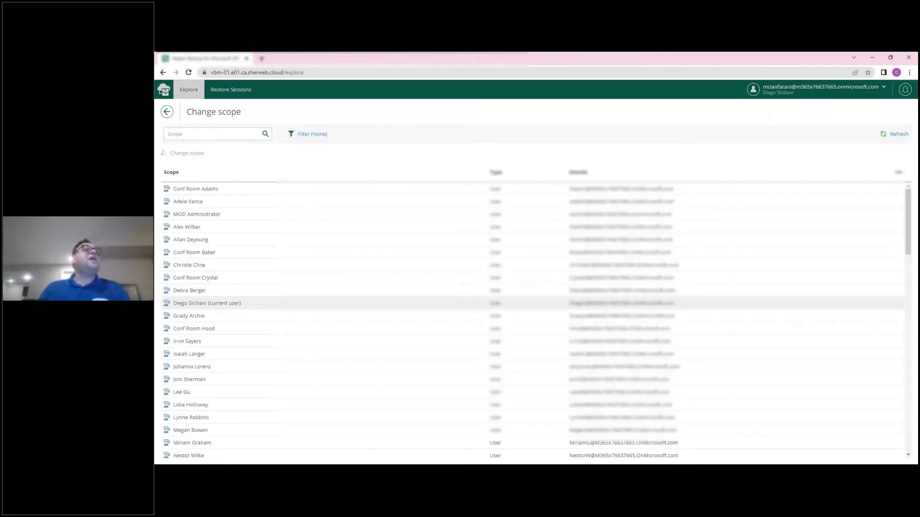
{"action": "scroll", "coordinate": [259, 293], "scroll_direction": "down", "scroll_amount": 1}
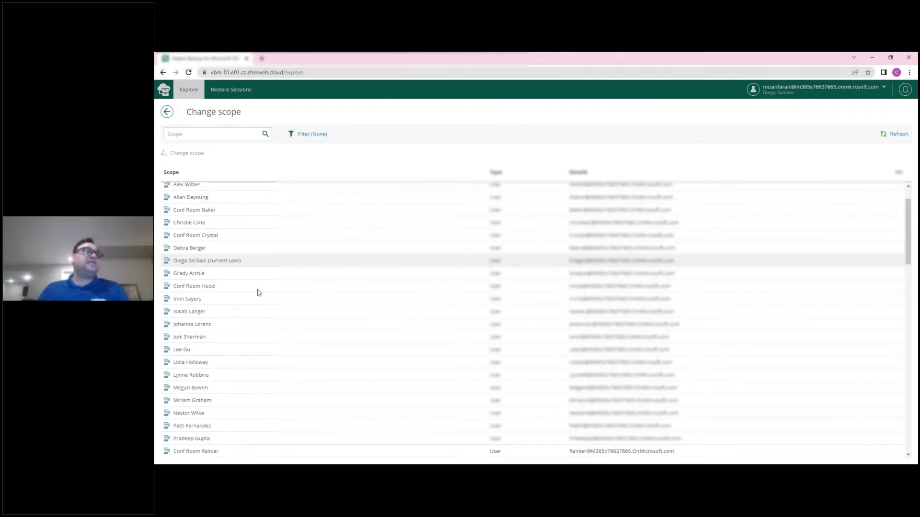
{"action": "scroll", "coordinate": [253, 311], "scroll_direction": "down", "scroll_amount": 6}
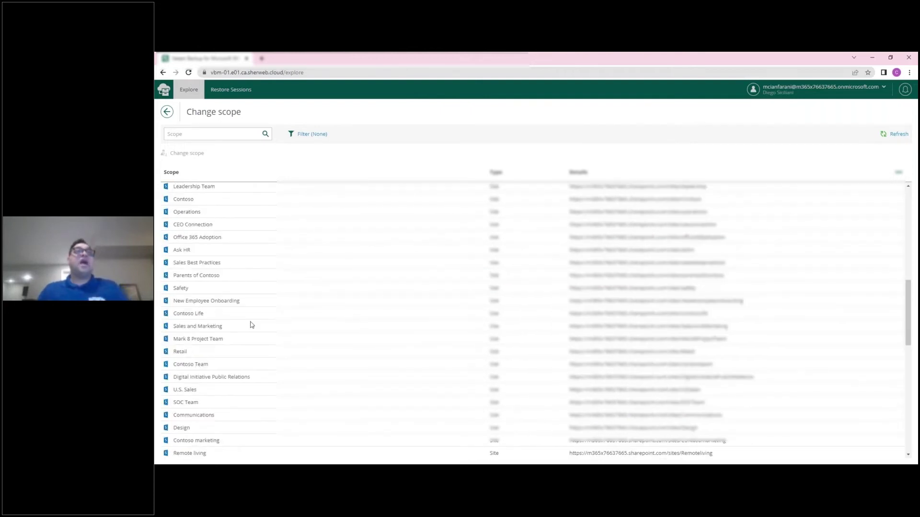
{"action": "scroll", "coordinate": [251, 325], "scroll_direction": "up", "scroll_amount": 6}
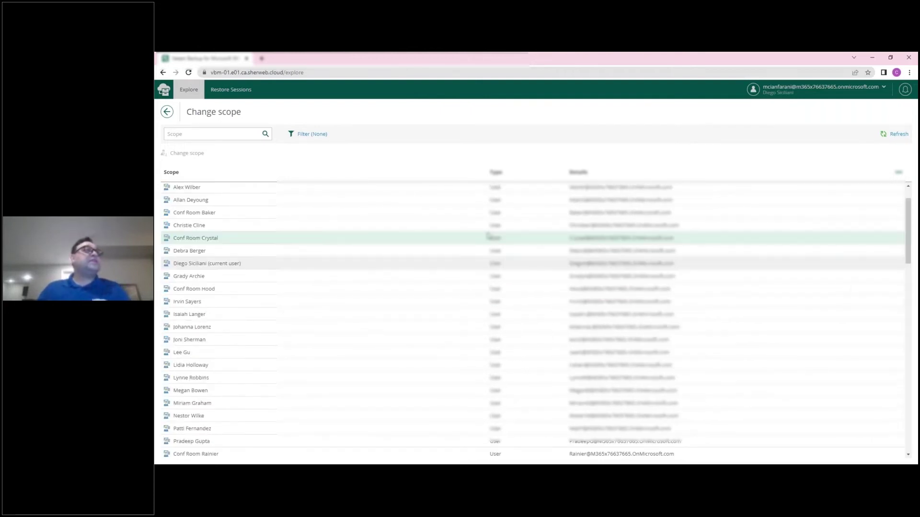
{"action": "left_click", "coordinate": [168, 112]}
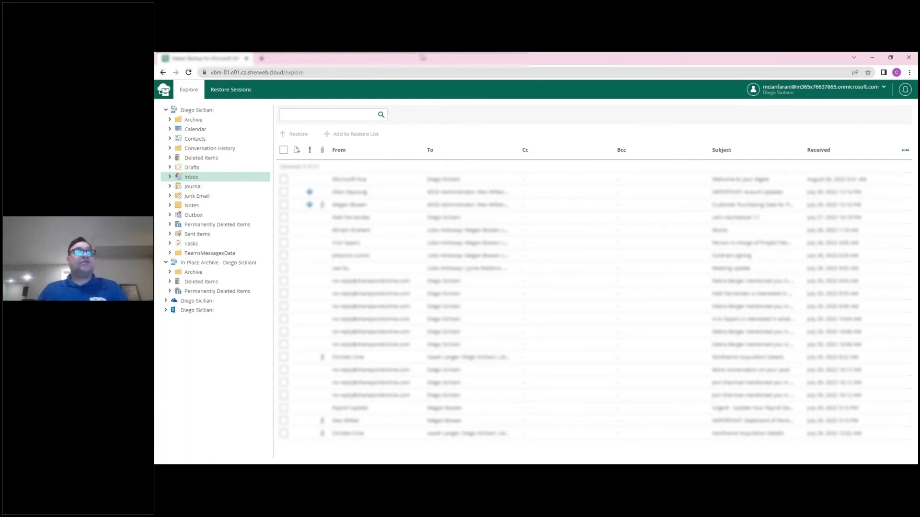
- Leave the restore portal's Inbox and switch to the presentation's Q&A slide
{"action": "left_click", "coordinate": [701, 221]}
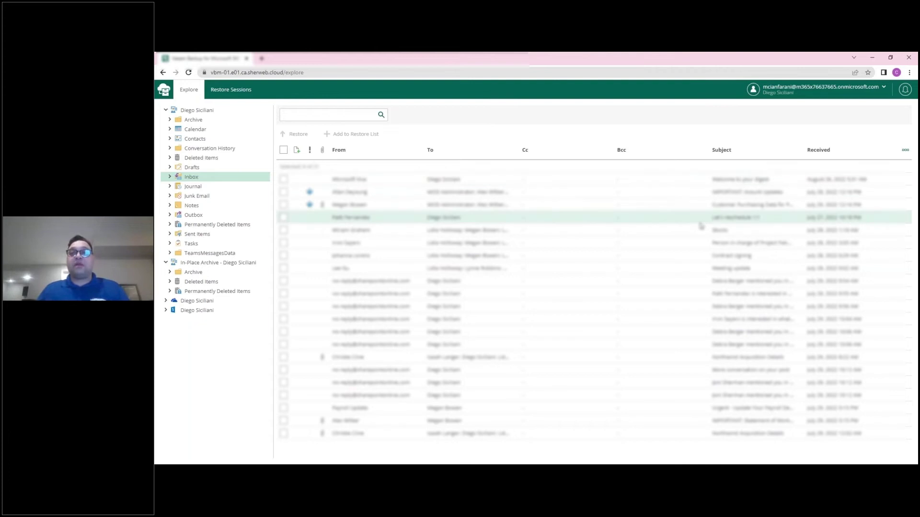
{"action": "left_click", "coordinate": [664, 255]}
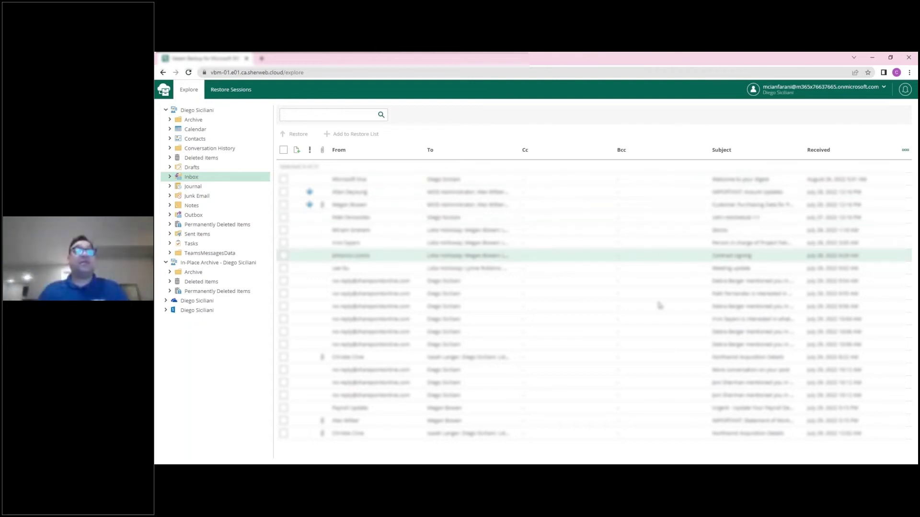
{"action": "key", "text": "alt+Tab"}
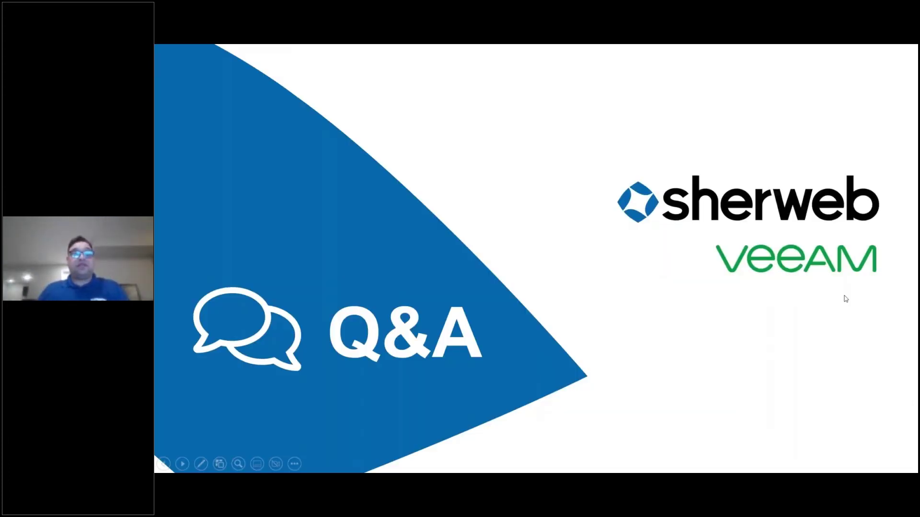